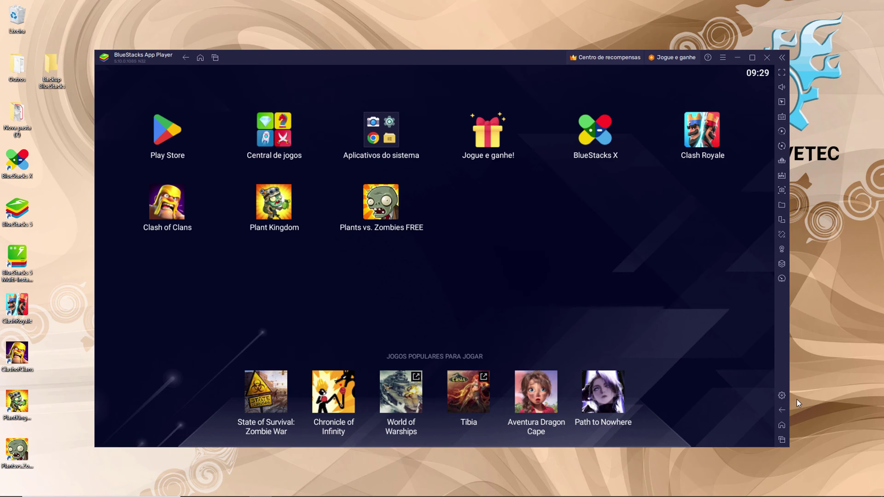
# Start a backup from the user data settings and allow BlueStacks 5 Data Manager to make changes.
pyautogui.click(782, 395)
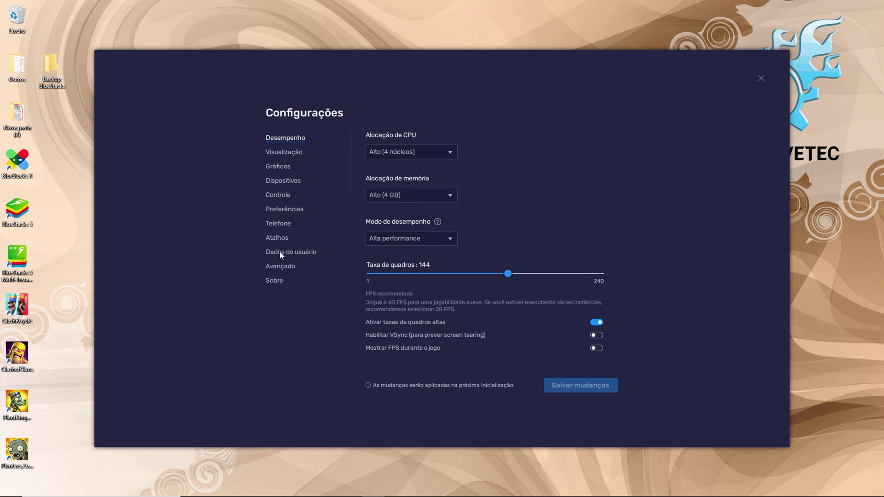
pyautogui.click(280, 251)
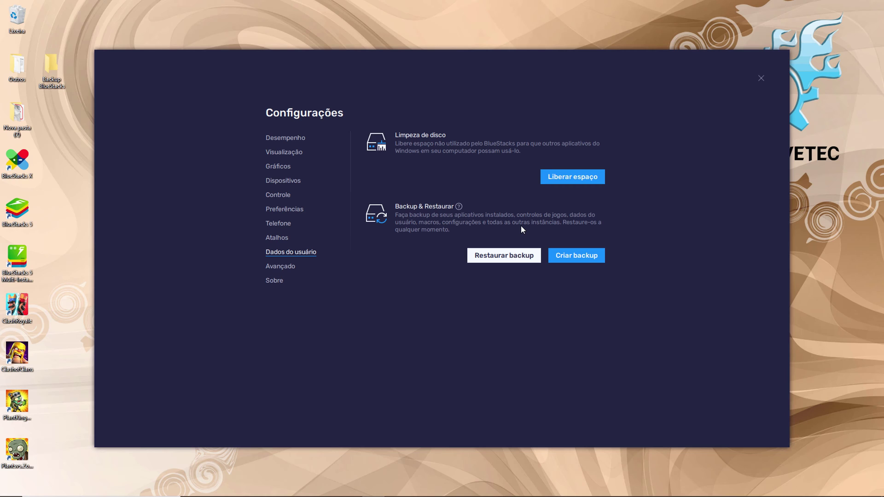
pyautogui.click(565, 255)
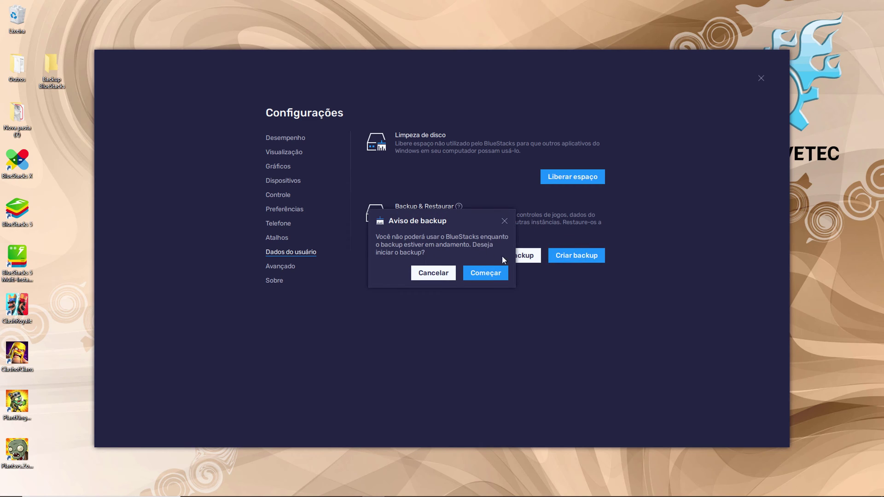
pyautogui.click(485, 272)
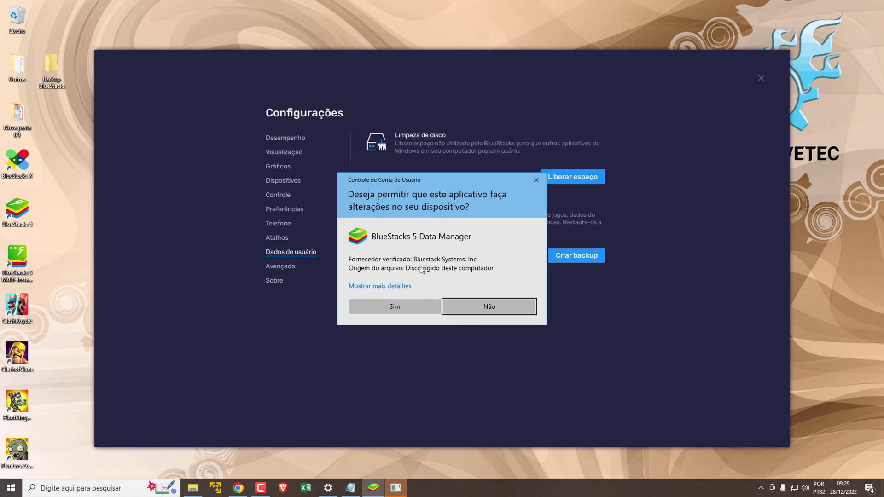
pyautogui.click(385, 305)
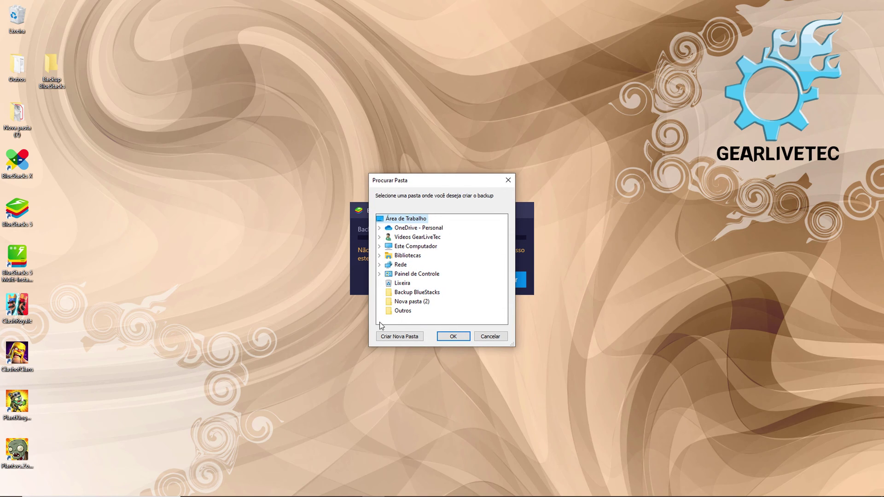
# Create a desktop folder named "Bluestacks software", save the backup in it and restart BlueStacks.
pyautogui.click(387, 337)
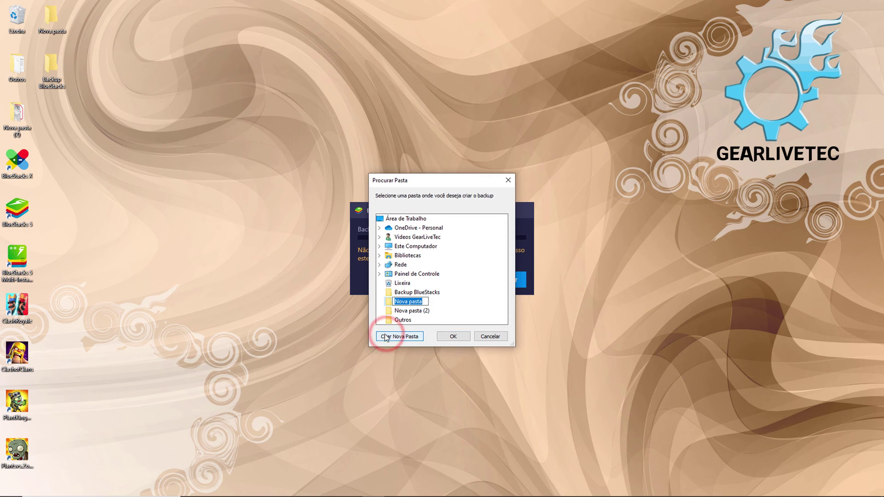
pyautogui.write('Bluec')
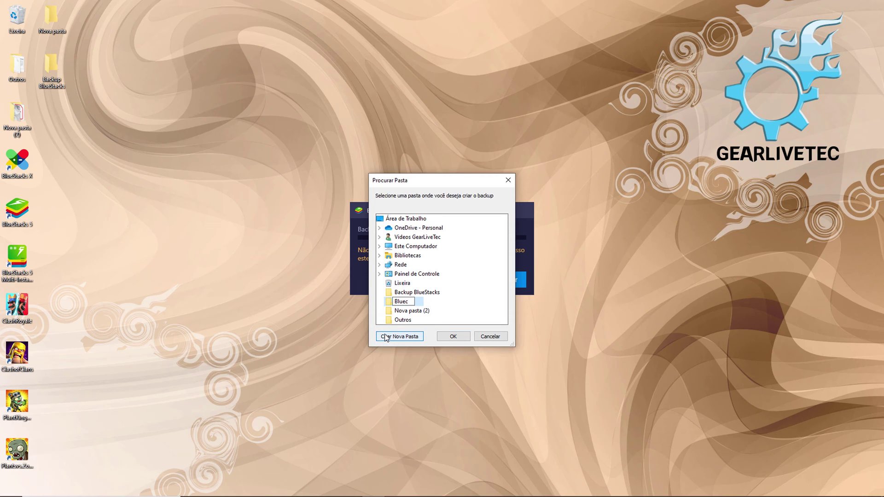
pyautogui.press('BackSpace')
pyautogui.write('stacks software')
pyautogui.press('Return')
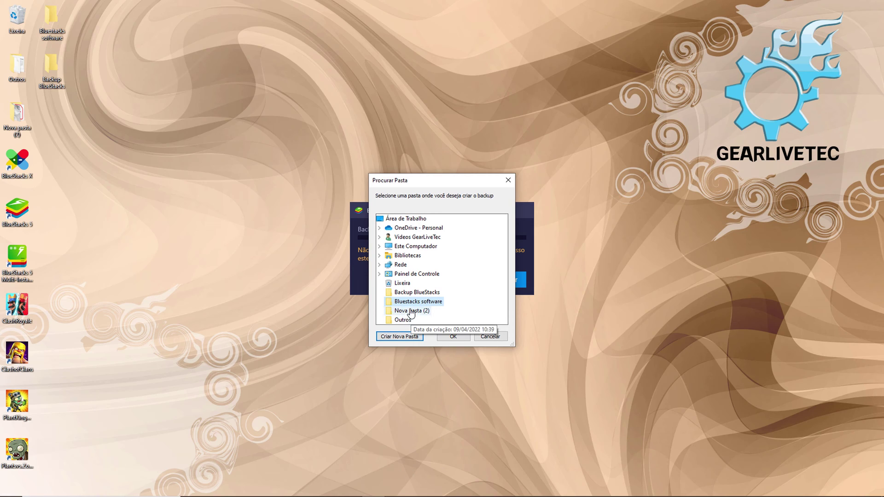
pyautogui.click(449, 337)
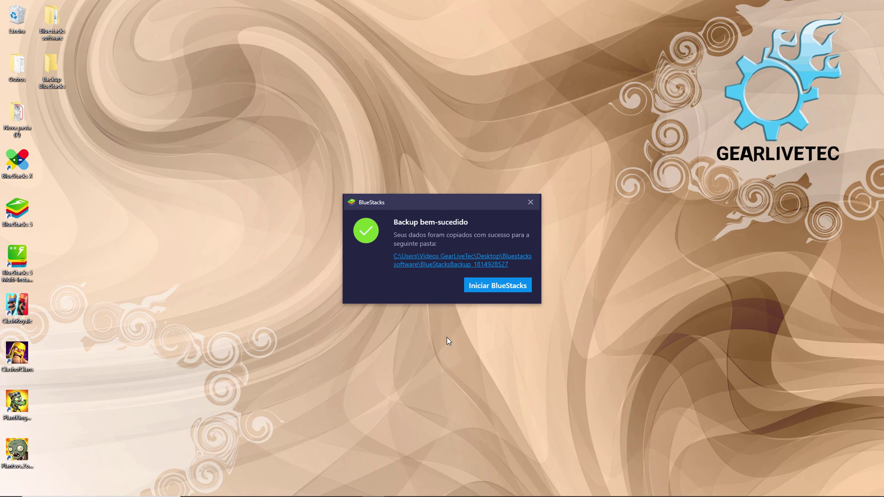
pyautogui.click(487, 287)
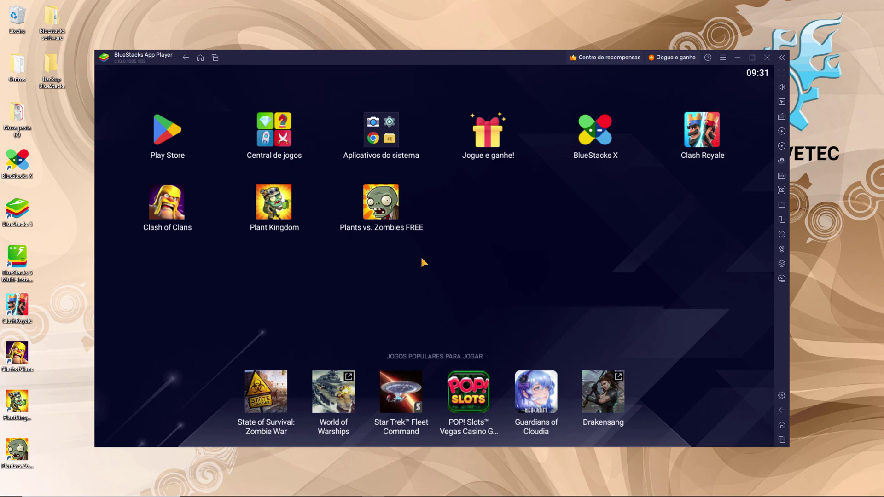
# Start a backup restore from the user data settings, proceed anyway and allow BlueStacks 5 Data Manager to make changes.
pyautogui.click(781, 395)
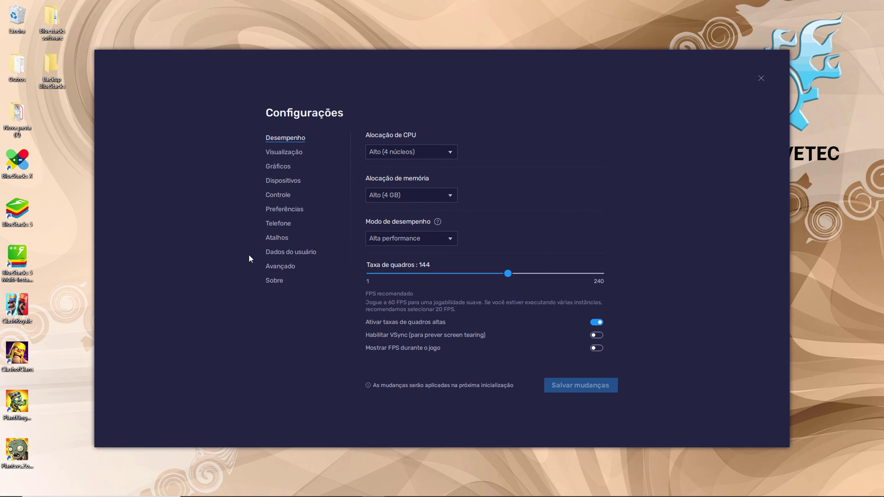
pyautogui.click(280, 253)
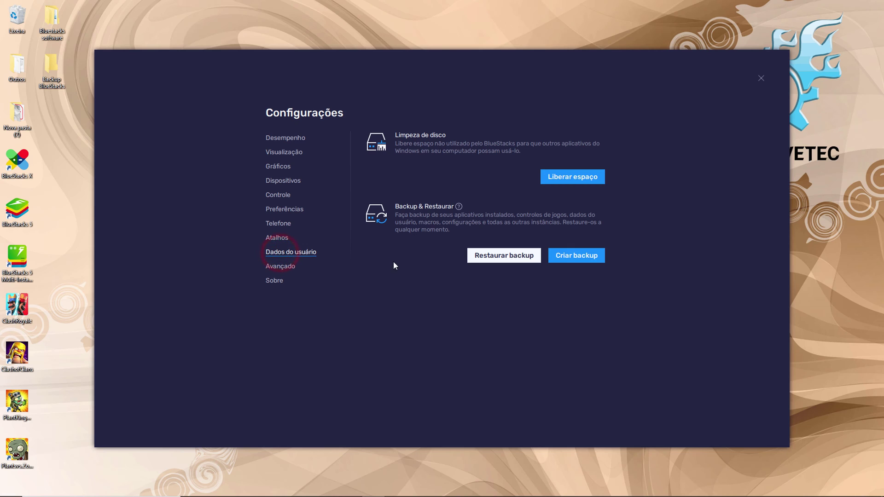
pyautogui.click(495, 262)
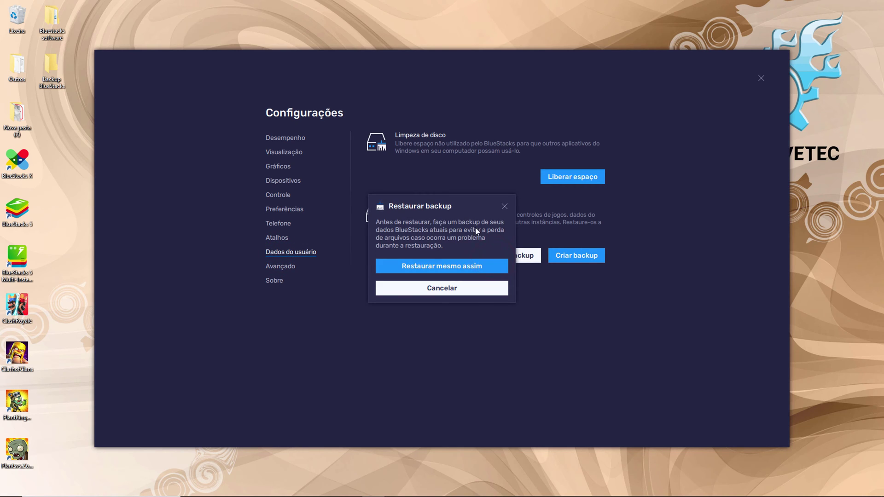
pyautogui.click(435, 268)
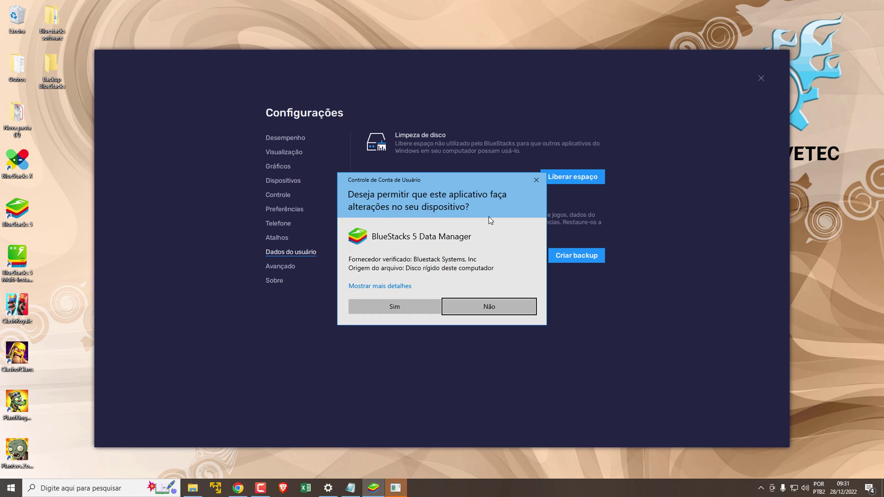
pyautogui.click(377, 302)
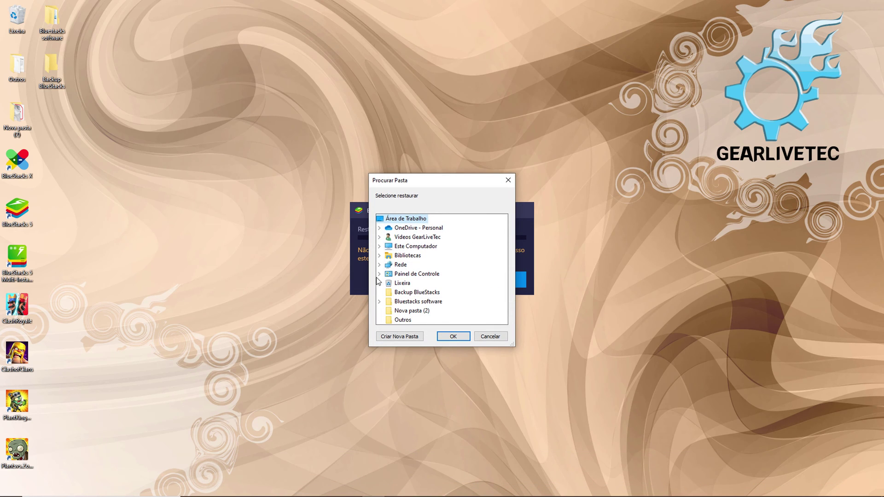
pyautogui.click(380, 301)
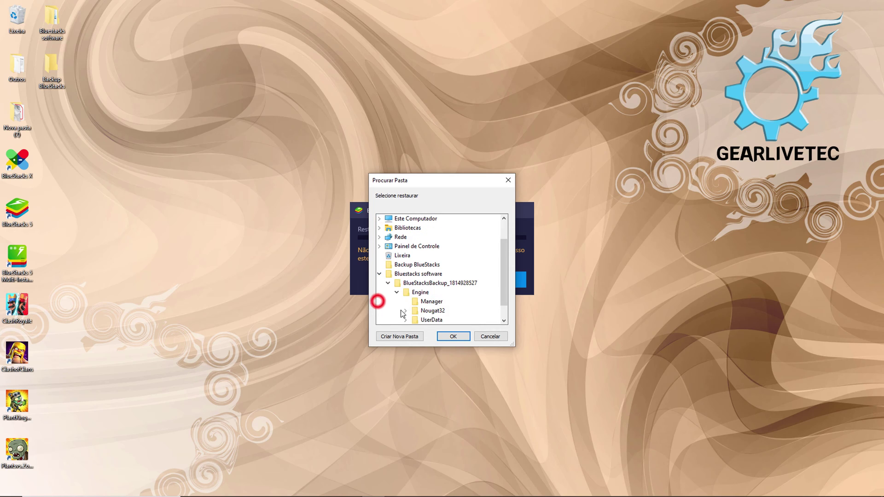
pyautogui.click(434, 284)
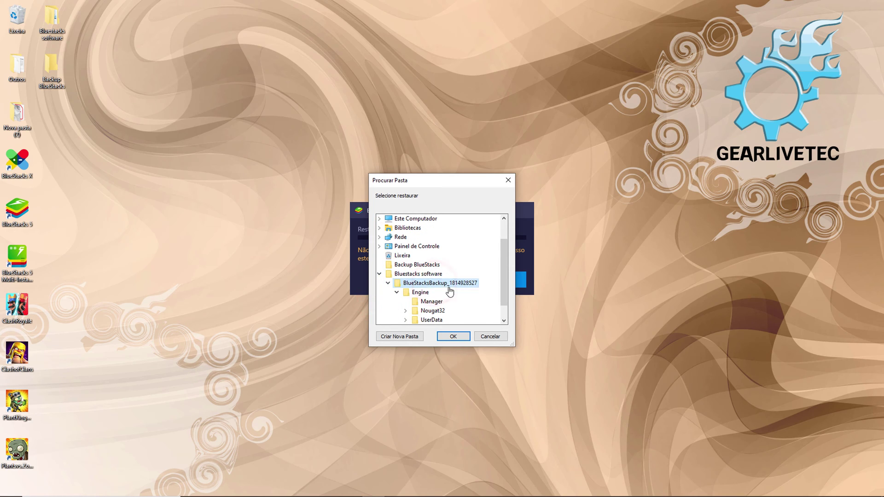
pyautogui.click(448, 337)
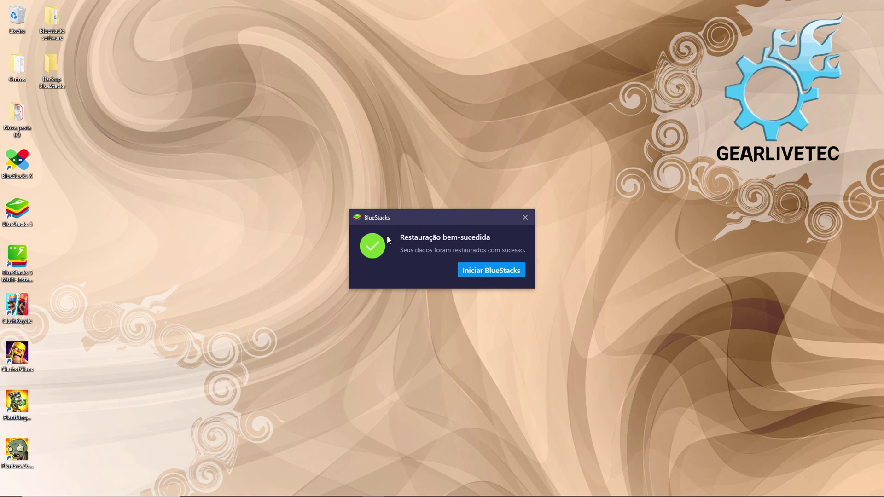
pyautogui.click(473, 270)
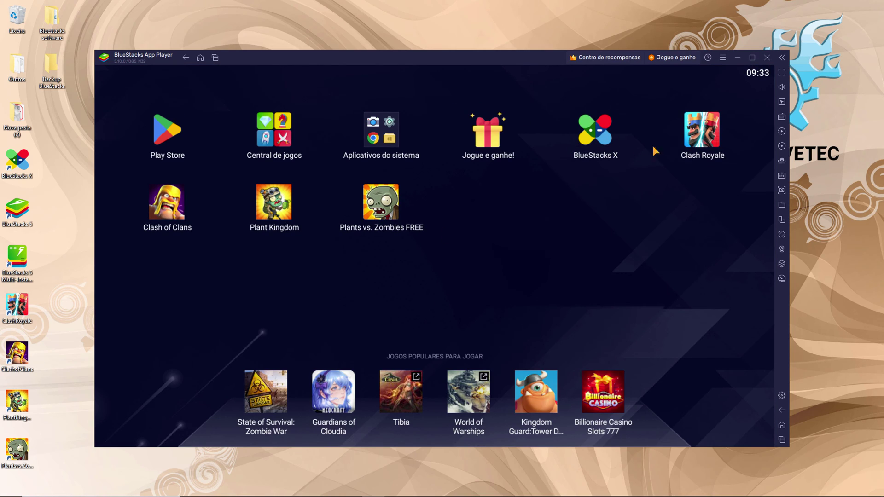
# Exit BlueStacks App Player and bring up the C:\ProgramData\BlueStacks_nxt folder in File Explorer.
pyautogui.click(766, 57)
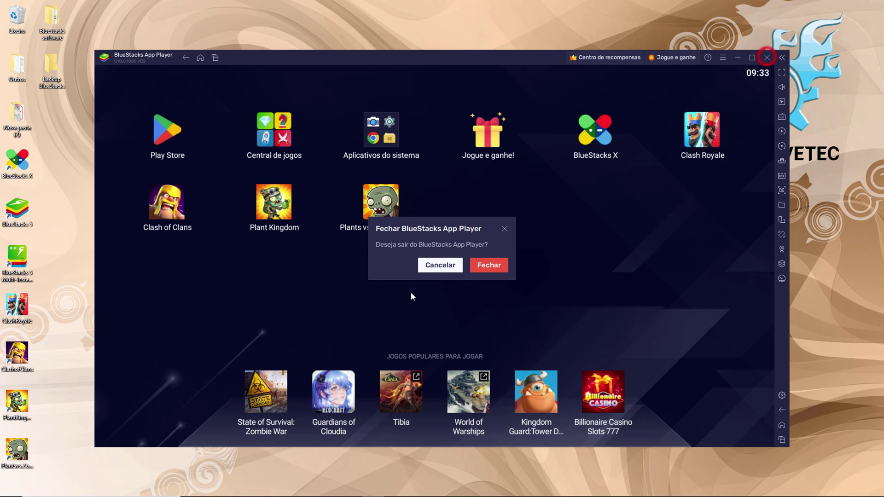
pyautogui.click(481, 267)
pyautogui.click(274, 181)
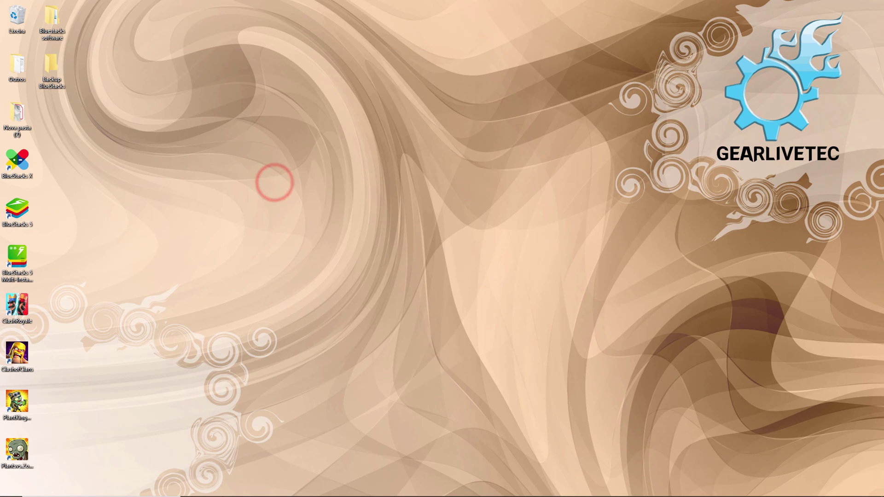
pyautogui.click(202, 481)
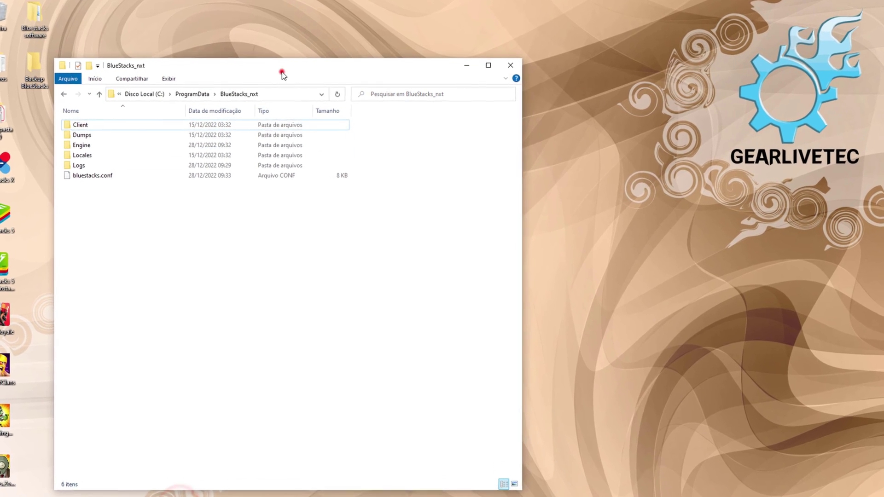
pyautogui.moveTo(106, 63); pyautogui.dragTo(288, 64)
pyautogui.click(462, 102)
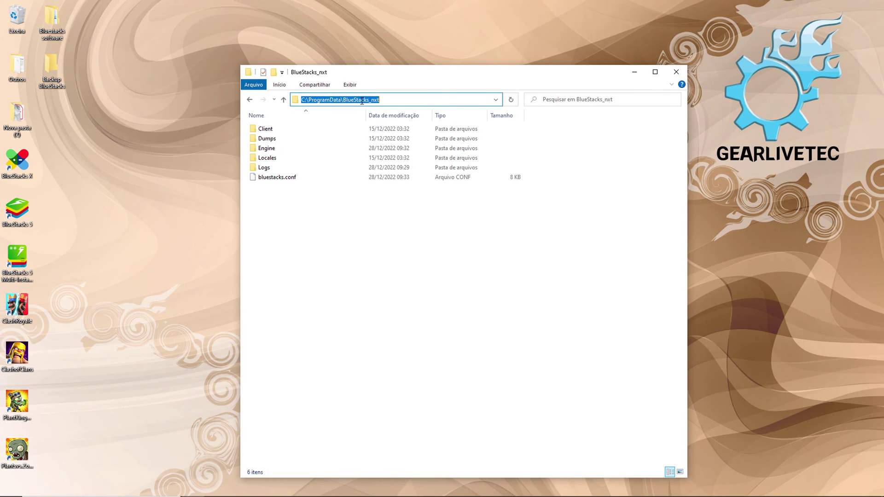
# Copy everything in BlueStacks_nxt, including the Engine folder and the bluestacks.conf file.
pyautogui.click(306, 182)
pyautogui.moveTo(329, 200); pyautogui.dragTo(272, 146)
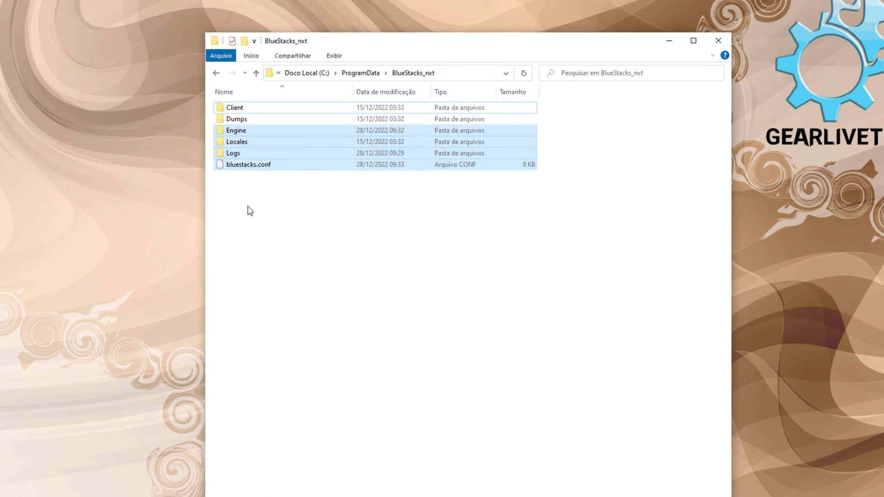
pyautogui.click(249, 207)
pyautogui.click(240, 131)
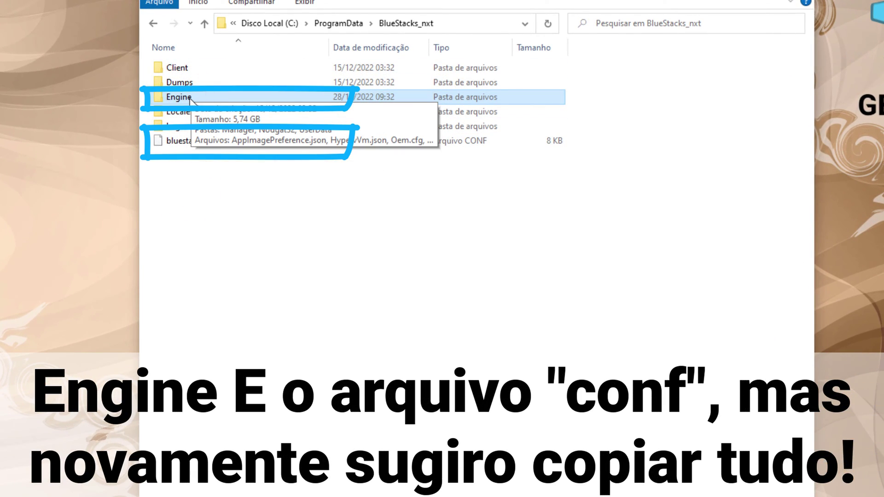
pyautogui.moveTo(242, 184); pyautogui.dragTo(171, 78)
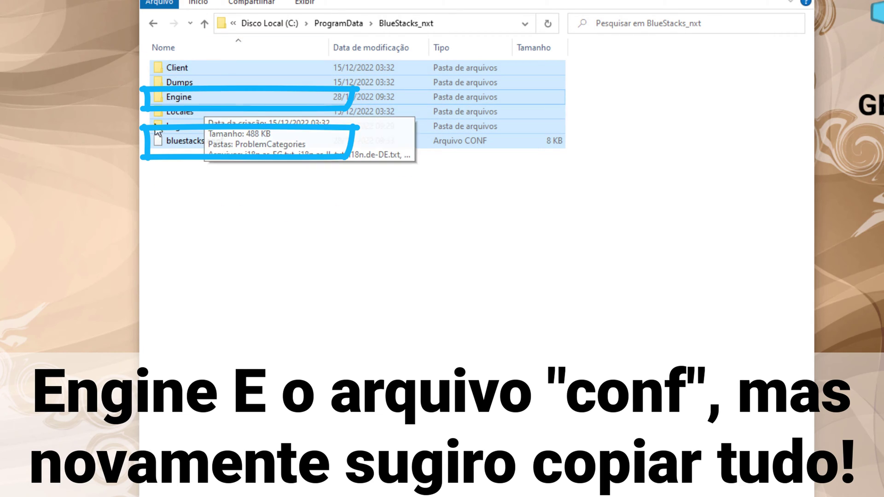
pyautogui.rightClick(168, 73)
pyautogui.click(205, 434)
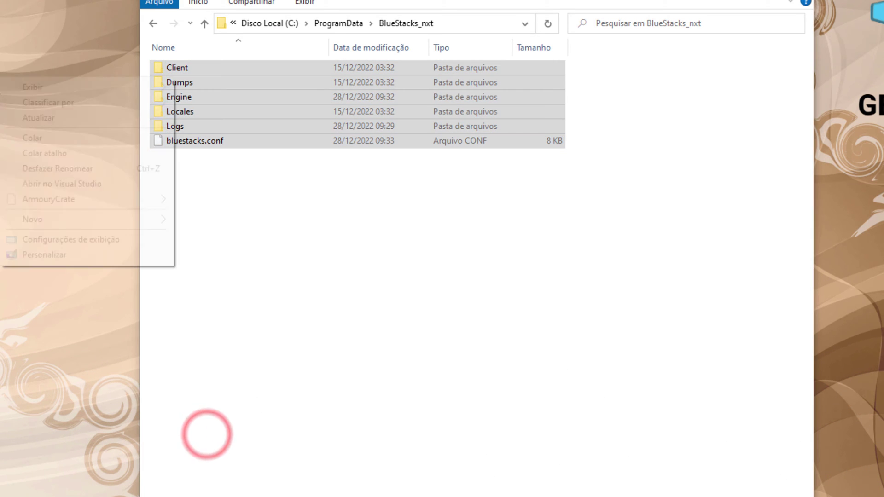
# Create a new desktop folder with the default name "Nova pasta" and paste the copied BlueStacks_nxt contents into it.
pyautogui.rightClick(1, 77)
pyautogui.click(46, 223)
pyautogui.click(223, 220)
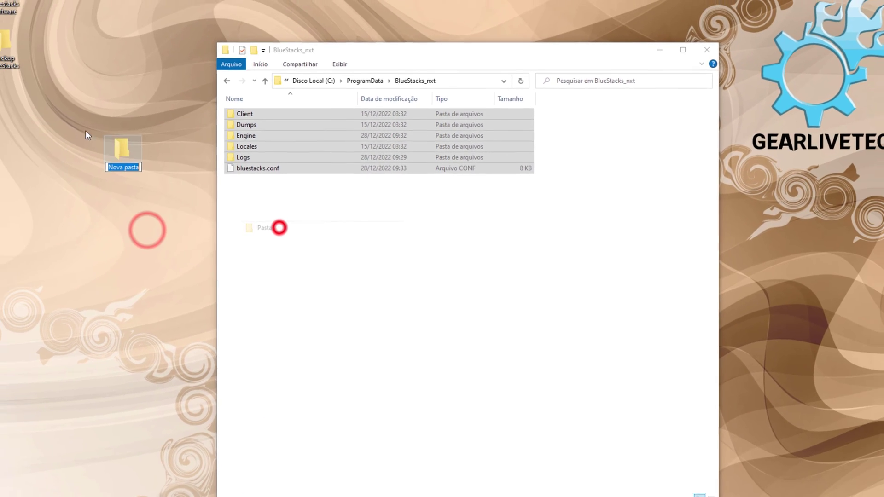
pyautogui.click(44, 153)
pyautogui.doubleClick(119, 148)
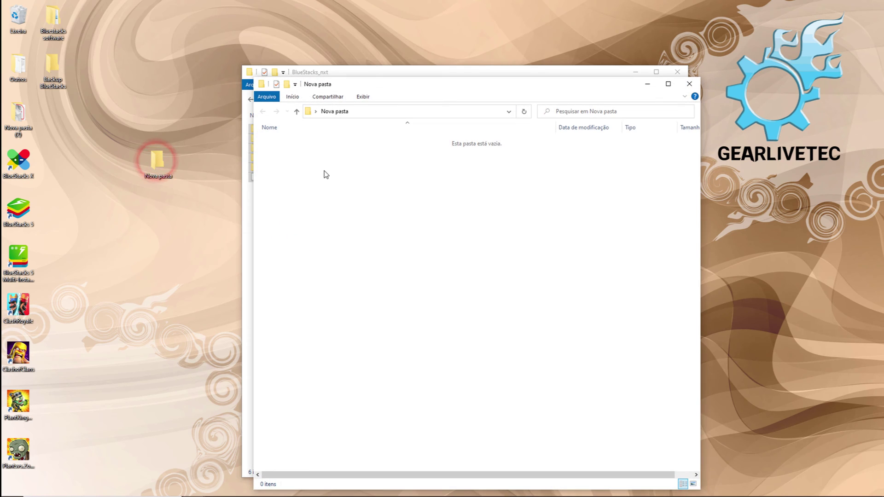
pyautogui.rightClick(384, 164)
pyautogui.click(416, 223)
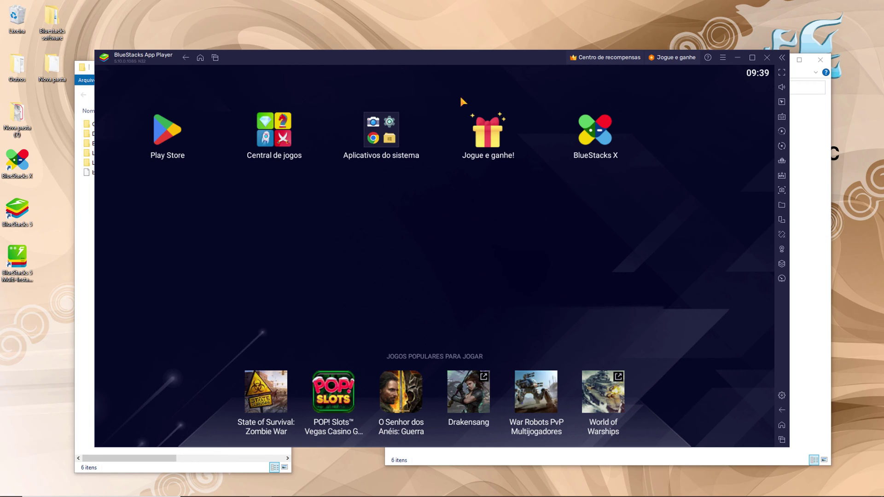
# Check the Play Store's sign-in state and the home screen in BlueStacks, and close the App Player.
pyautogui.click(169, 135)
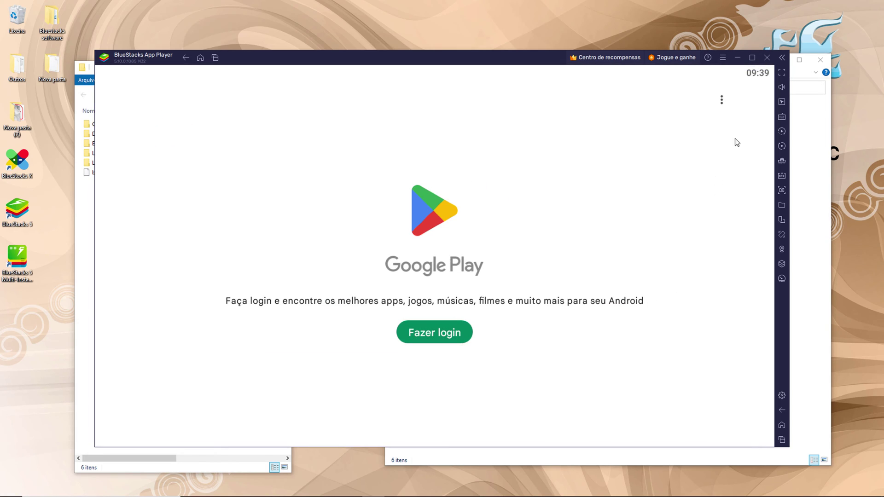
pyautogui.click(185, 57)
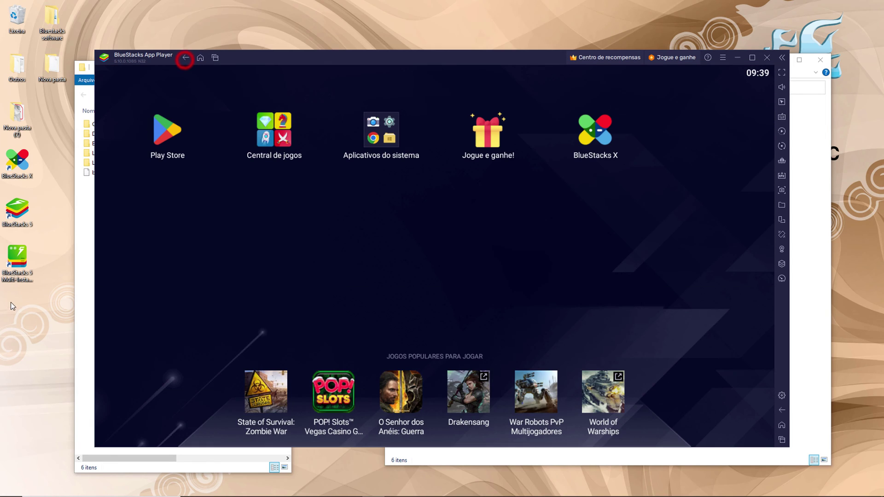
pyautogui.moveTo(13, 308); pyautogui.dragTo(55, 460)
pyautogui.moveTo(69, 300); pyautogui.dragTo(33, 416)
pyautogui.click(766, 59)
pyautogui.click(156, 213)
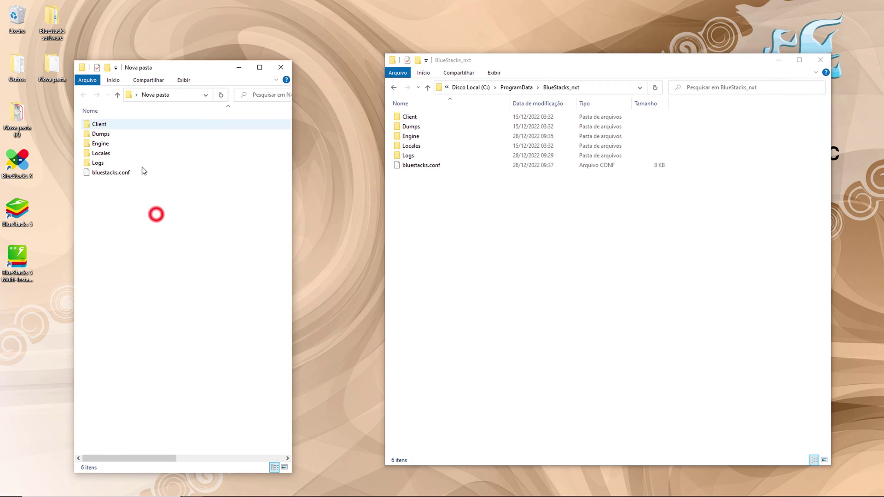
# Check the full path of the BlueStacks_nxt folder and copy all the backed-up items in "Nova pasta".
pyautogui.click(603, 87)
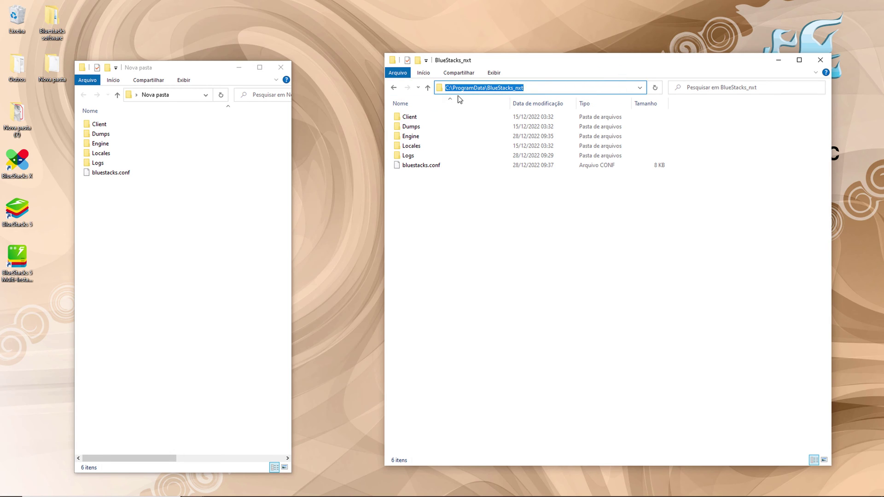
pyautogui.click(134, 193)
pyautogui.moveTo(178, 200); pyautogui.dragTo(97, 124)
pyautogui.rightClick(97, 123)
pyautogui.click(131, 376)
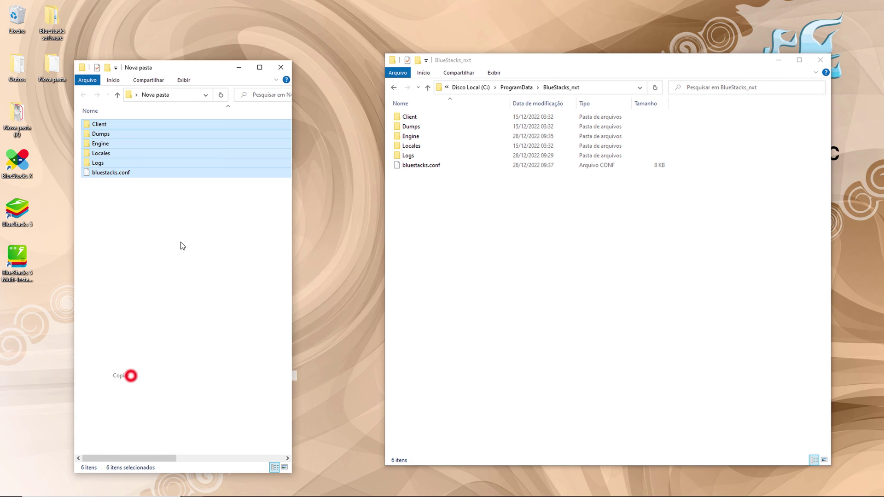
# Paste the backed-up items from "Nova pasta" into BlueStacks_nxt, replace the existing files, and move the copy progress window lower.
pyautogui.click(179, 241)
pyautogui.rightClick(471, 223)
pyautogui.click(507, 285)
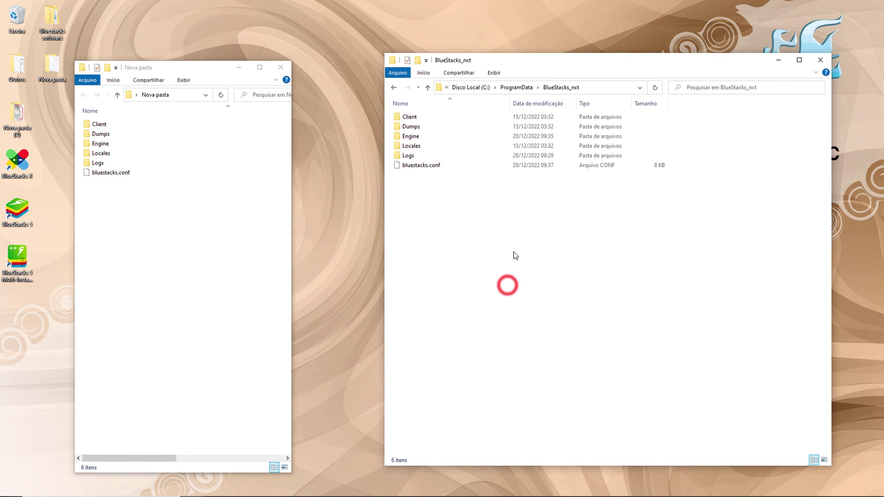
pyautogui.click(427, 182)
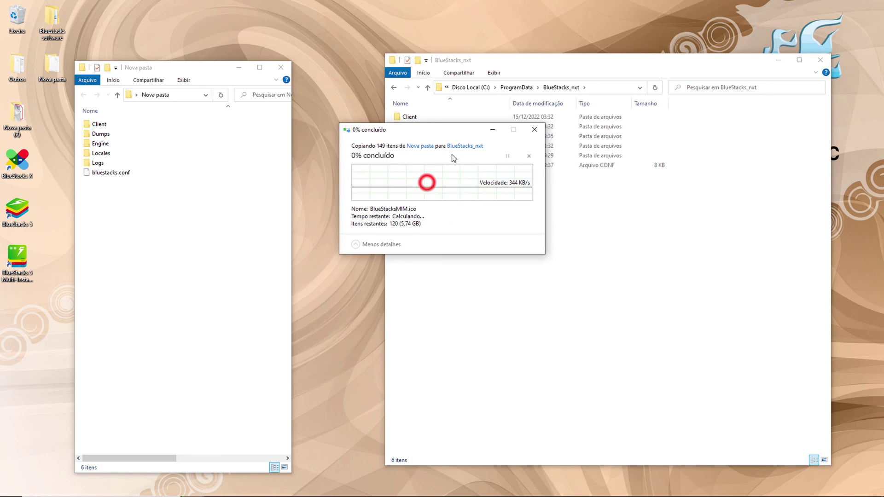
pyautogui.moveTo(442, 131); pyautogui.dragTo(508, 210)
pyautogui.moveTo(225, 210); pyautogui.dragTo(109, 125)
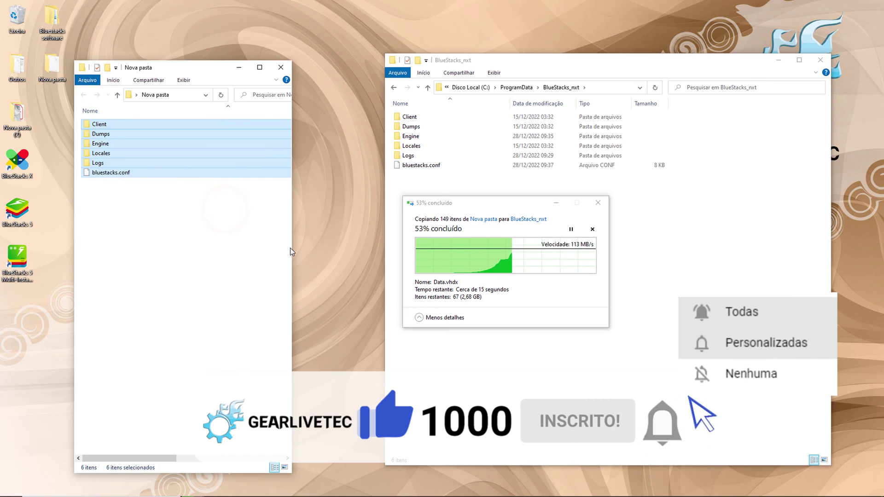
pyautogui.click(51, 21)
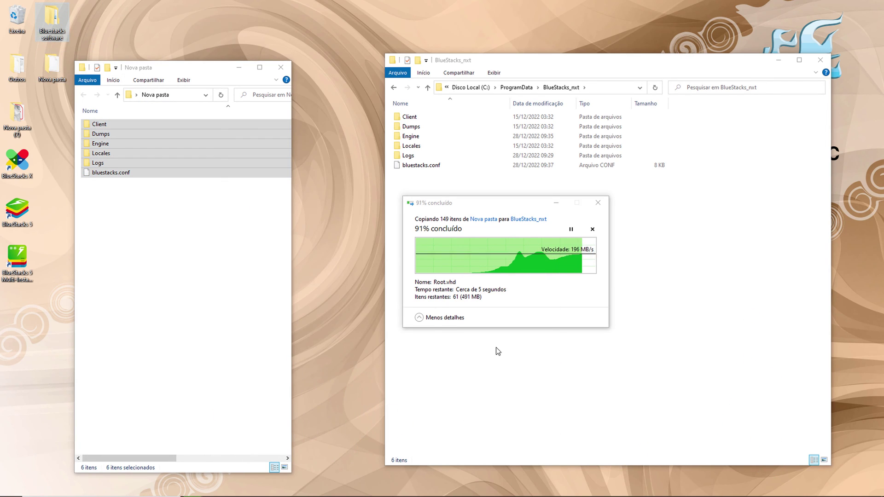
# Launch BlueStacks 5 after the restore, open the Play Store from its home screen and retry loading the store.
pyautogui.doubleClick(35, 205)
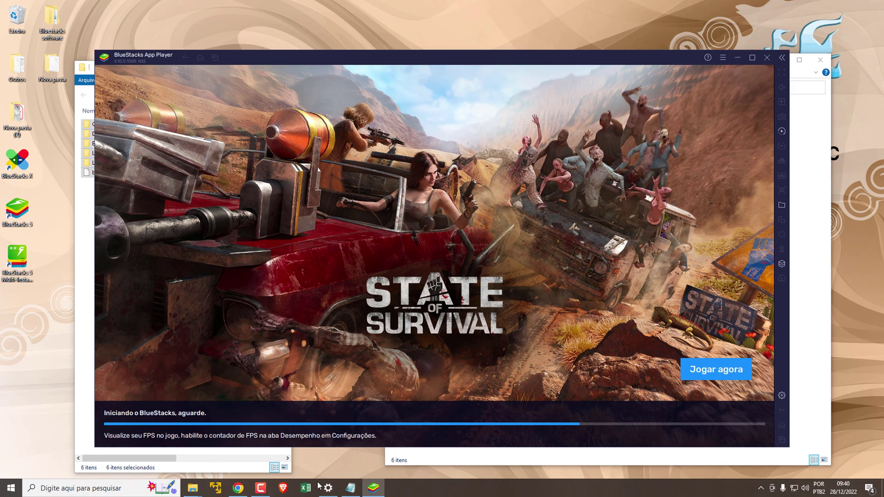
pyautogui.click(263, 490)
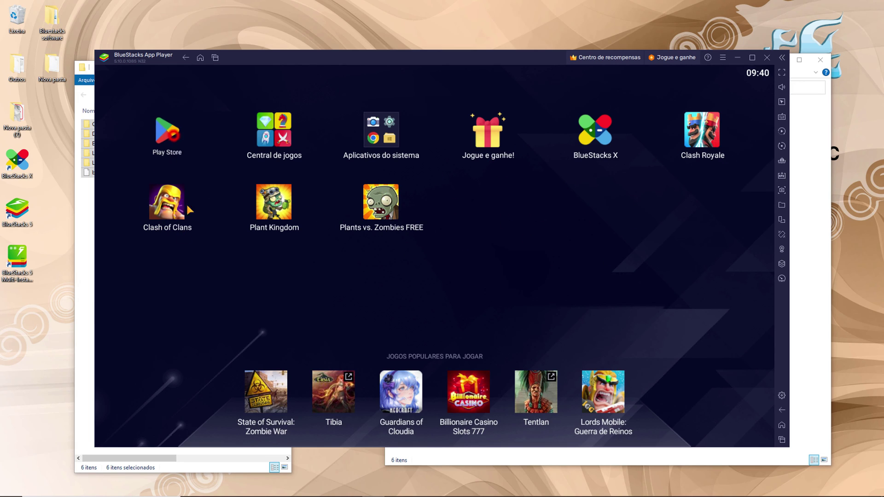
pyautogui.click(173, 134)
pyautogui.click(429, 351)
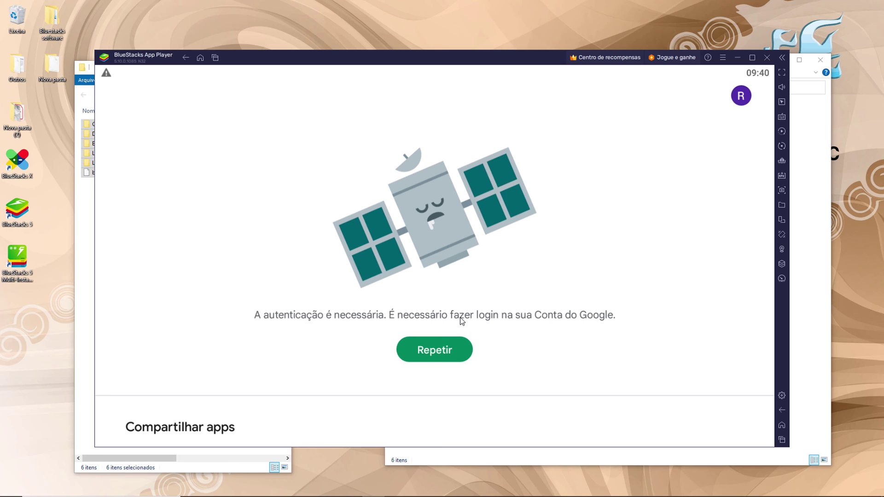
# Check which Google account is signed in to the Play Store, reload the store page and return to the home screen.
pyautogui.click(741, 98)
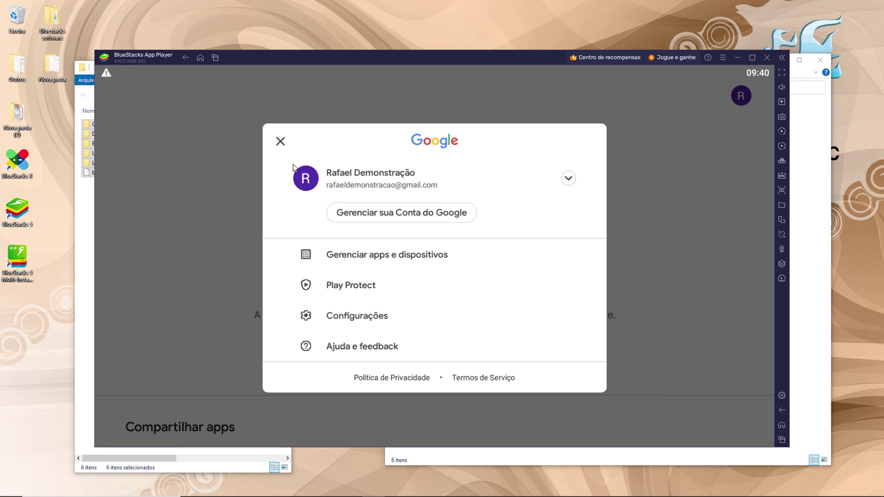
pyautogui.click(280, 141)
pyautogui.click(434, 351)
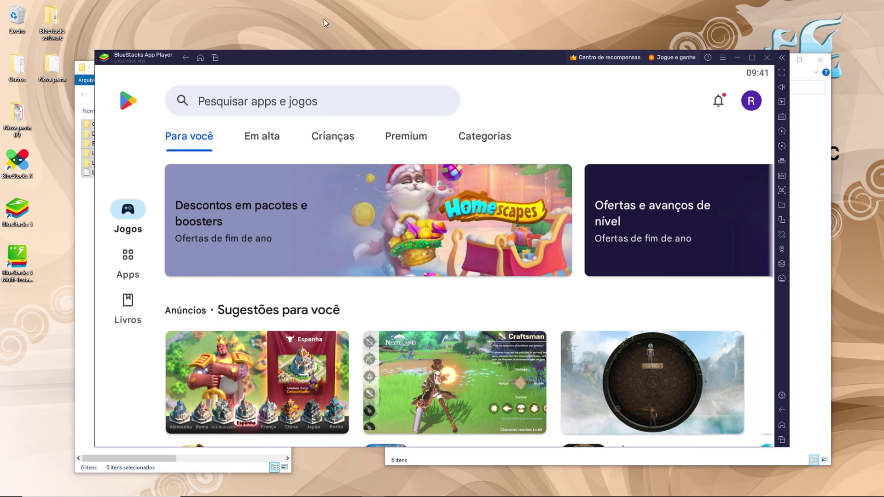
pyautogui.click(200, 57)
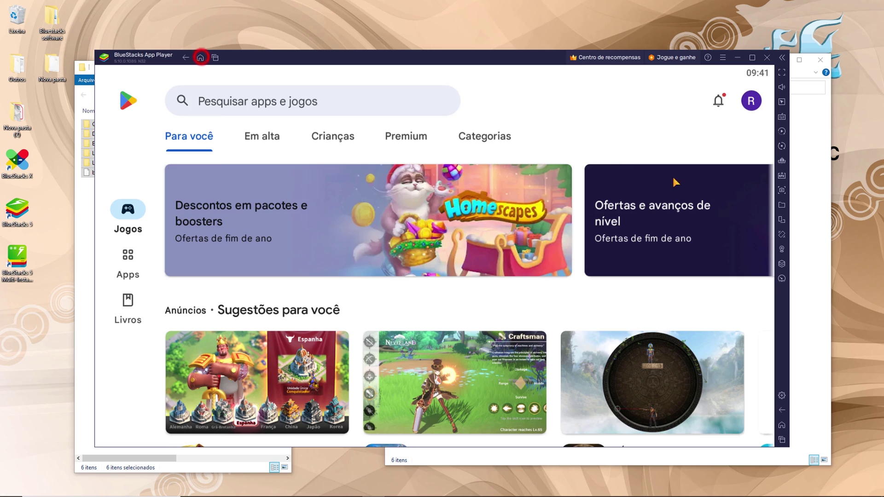